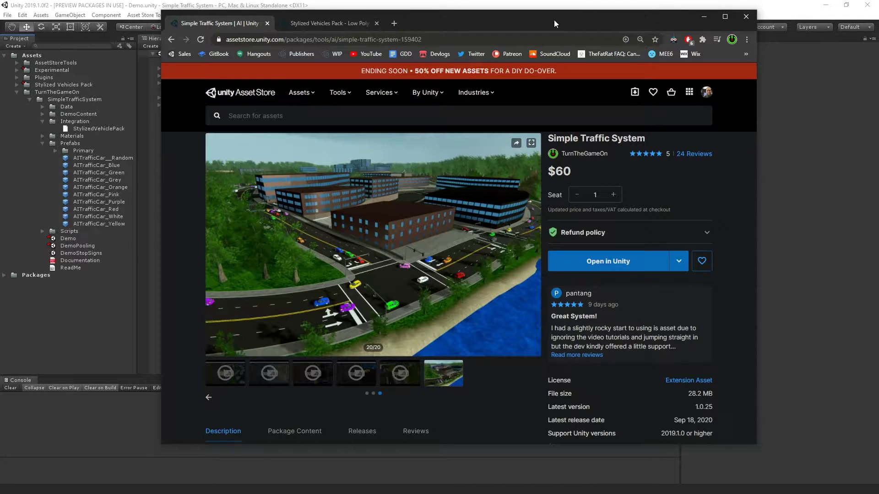
Step: View the Stylized Vehicles Pack store page, then minimize the browser to return to the Demo scene
left_click(328, 22)
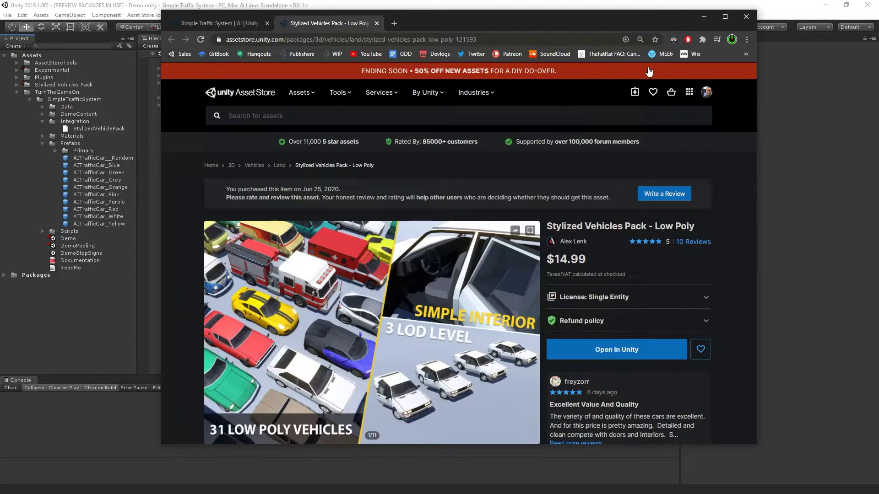
left_click(705, 17)
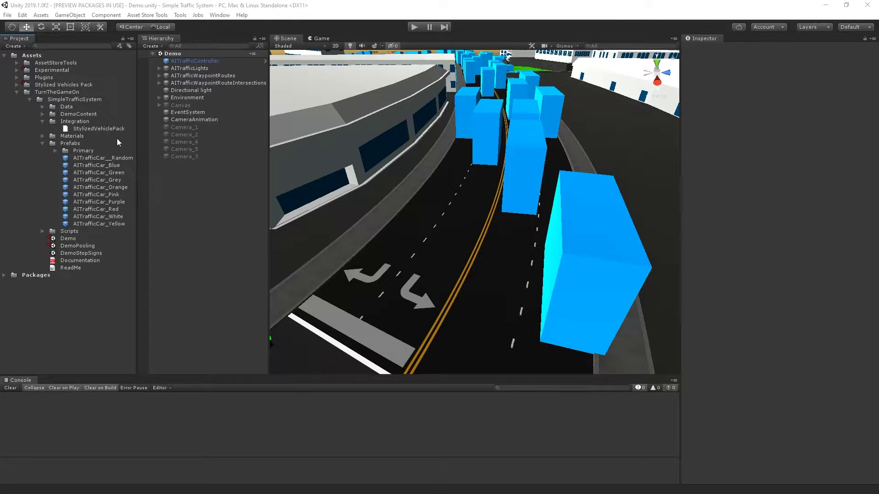
Step: Preview the StylizedVehiclePack package in the Integration folder without importing it
left_click(108, 130)
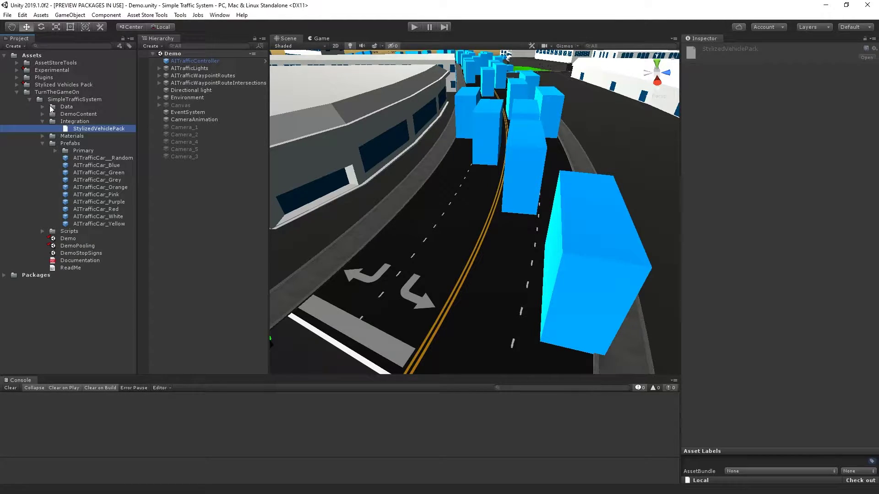
left_click(77, 123)
left_click(90, 130)
double_click(102, 130)
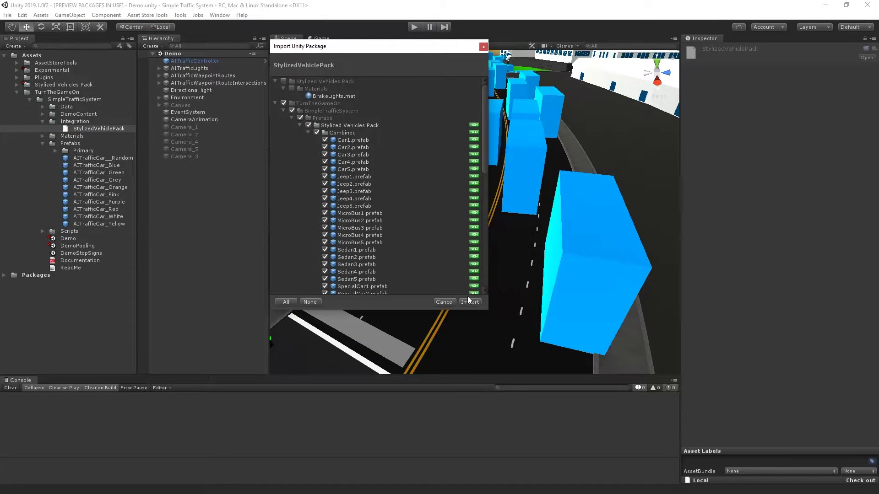
left_click(484, 46)
Step: Import all items of StylizedVehiclePack through Assets > Import Package > Custom Package
left_click(41, 14)
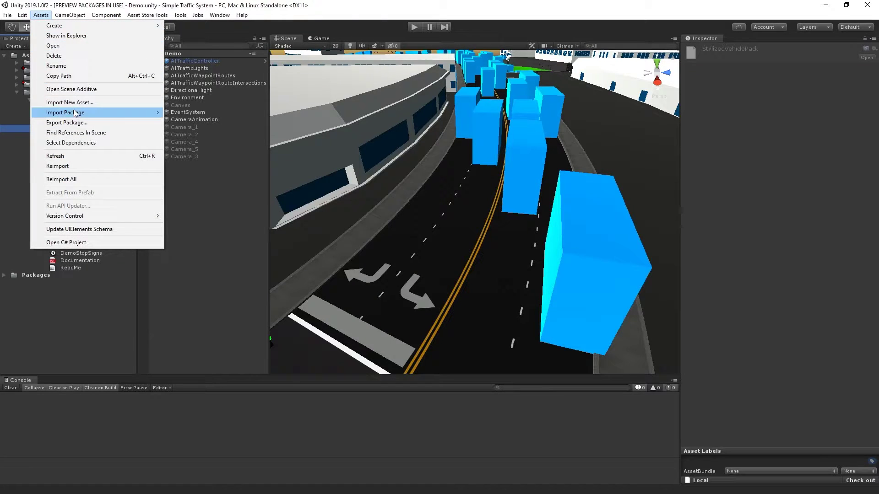
mouse_move(76, 113)
left_click(174, 112)
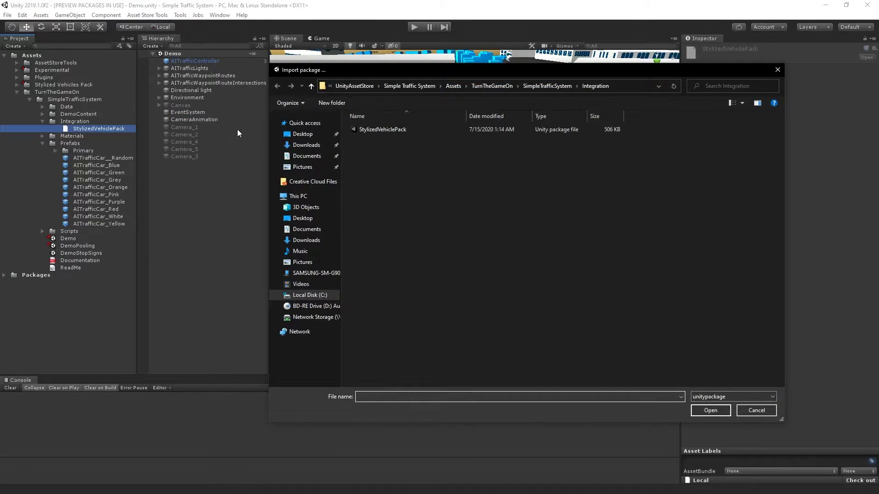
left_click(405, 130)
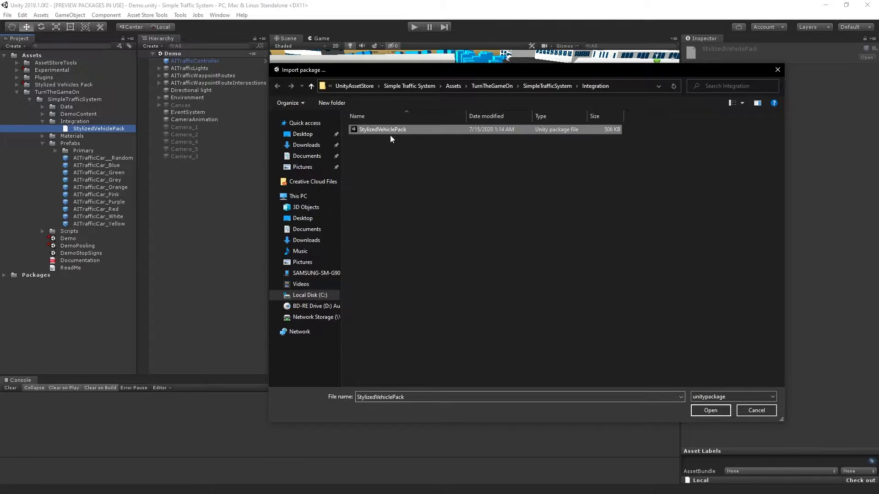
left_click(715, 411)
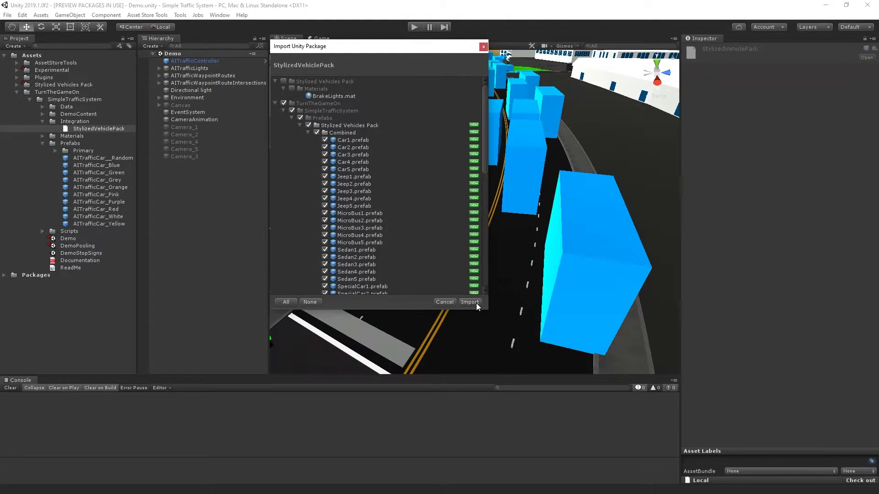
left_click(469, 302)
left_click(97, 157)
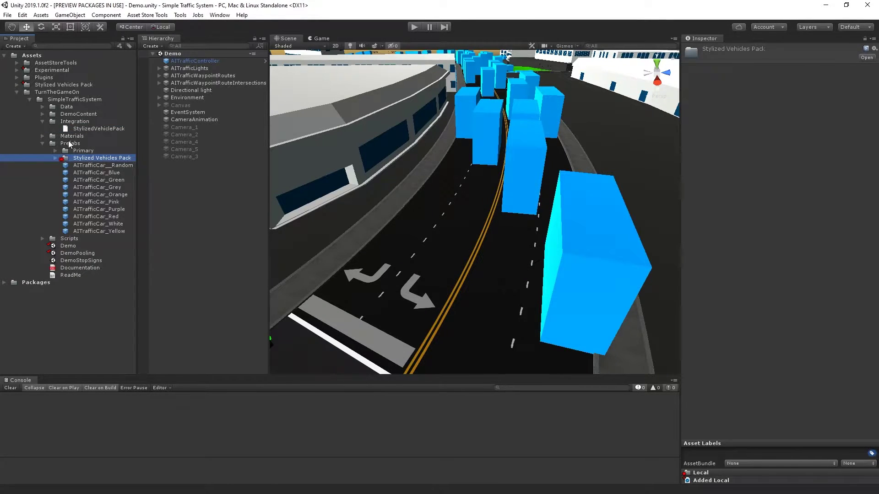
Step: Expand Stylized Vehicles Pack, browse its Combined and Full folders, and open the Car1 prefab
left_click(56, 158, "alt")
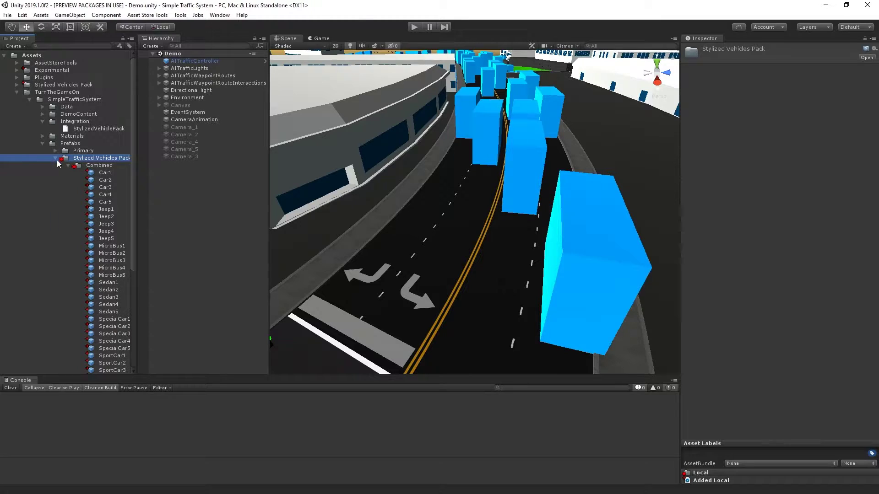
left_click(69, 165)
left_click(93, 166)
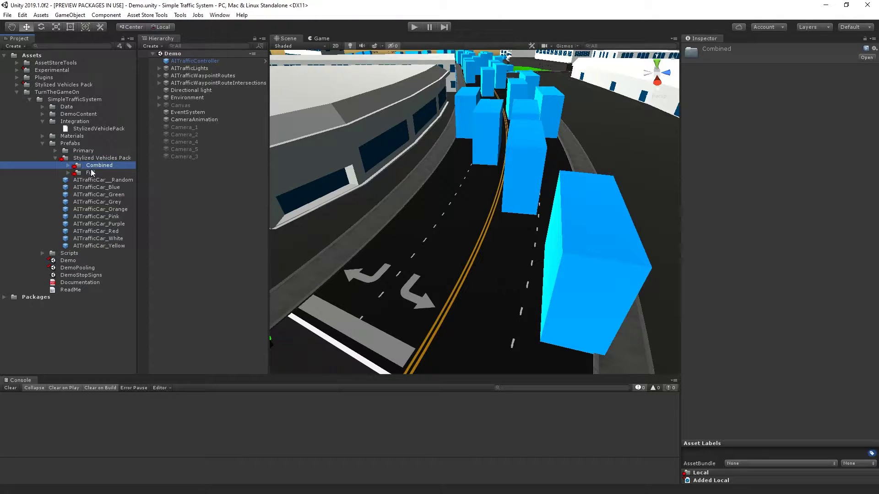
left_click(85, 173)
left_click(68, 173)
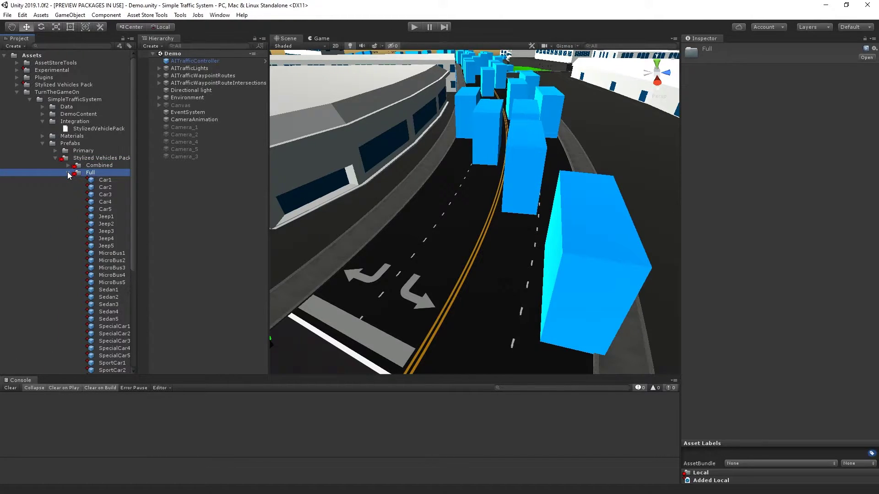
left_click(105, 173)
left_click(796, 73)
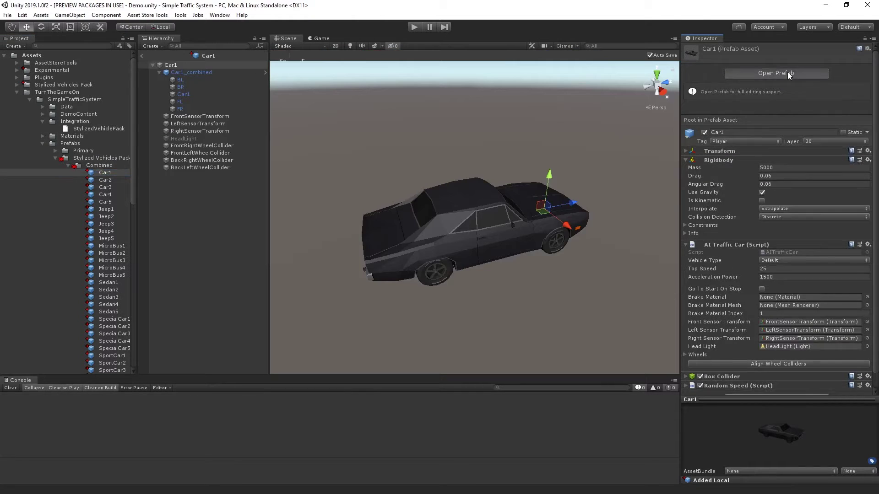
Step: Inspect Car1_combined's BL, BR, FL and FR wheels and its body mesh materials
left_click(190, 72)
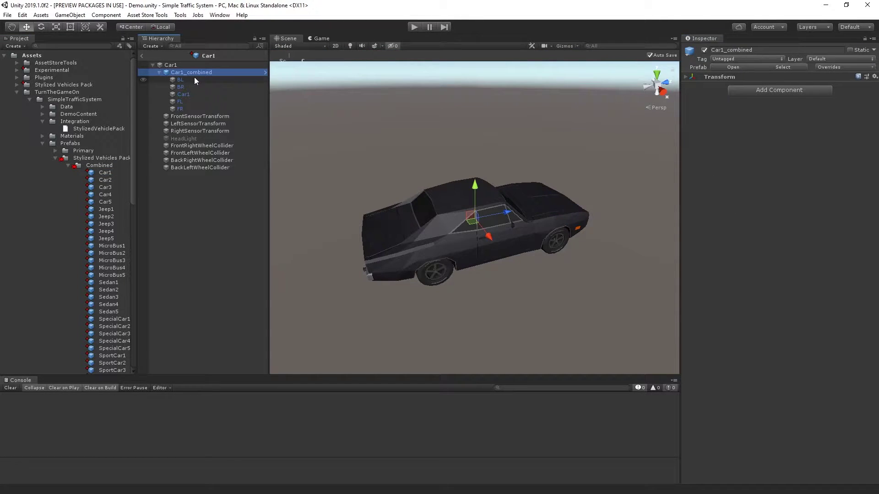
left_click(184, 80)
left_click(183, 86, "ctrl")
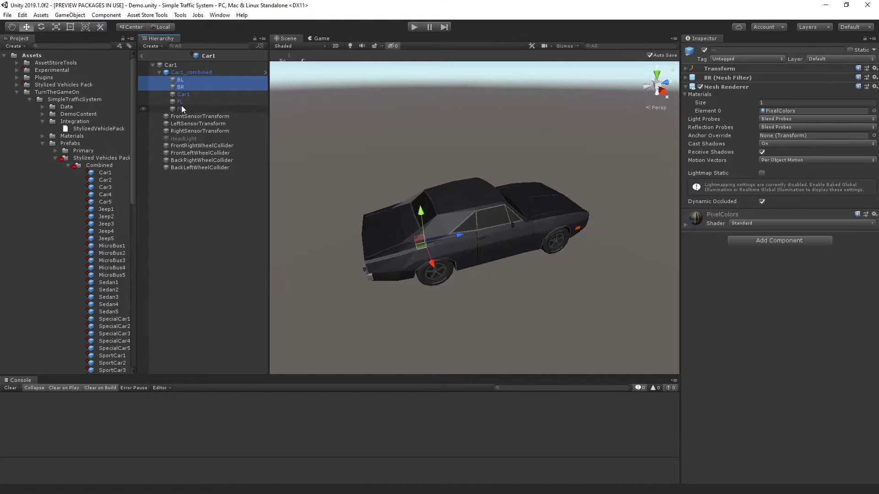
left_click(181, 108, "ctrl")
left_click(183, 103, "ctrl")
left_click(183, 95)
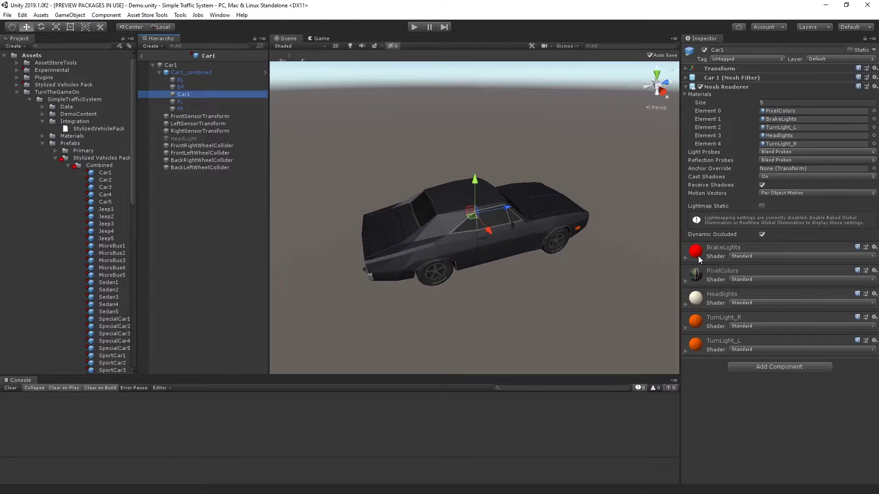
Step: Open the Full Car1 prefab and swing its front-right door door_fr open by Y rotation
left_click(141, 55)
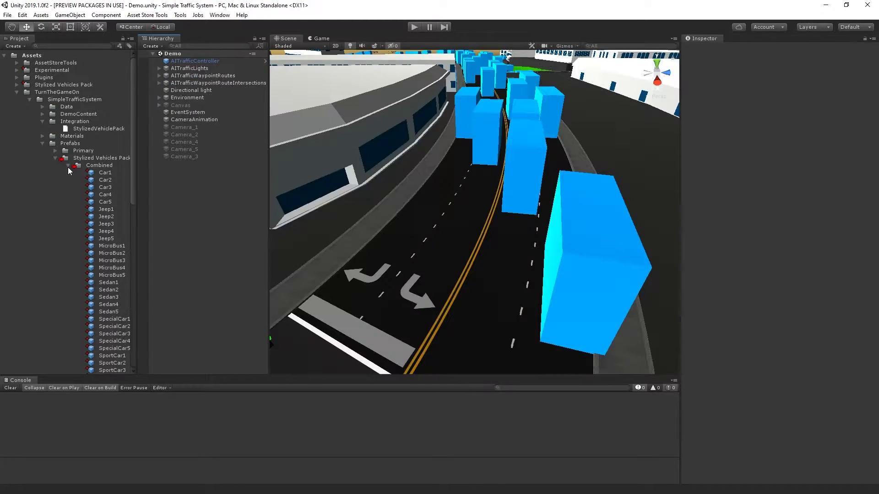
left_click(68, 166)
left_click(103, 184)
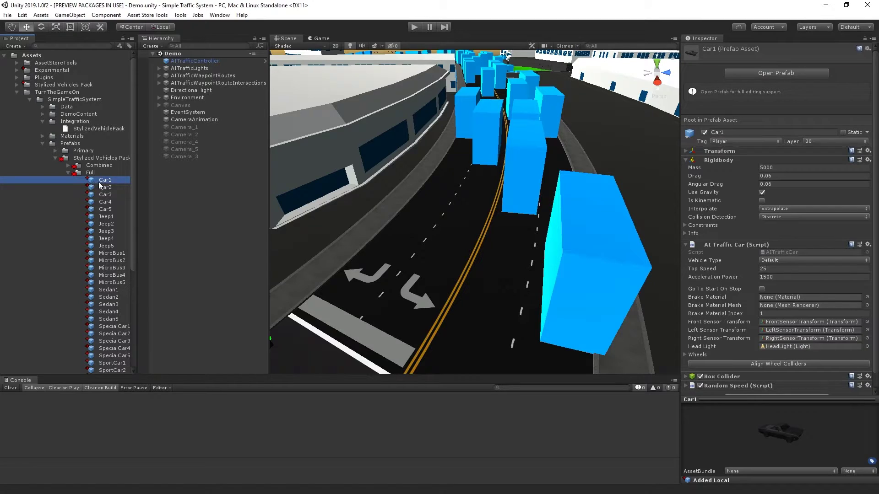
left_click(773, 76)
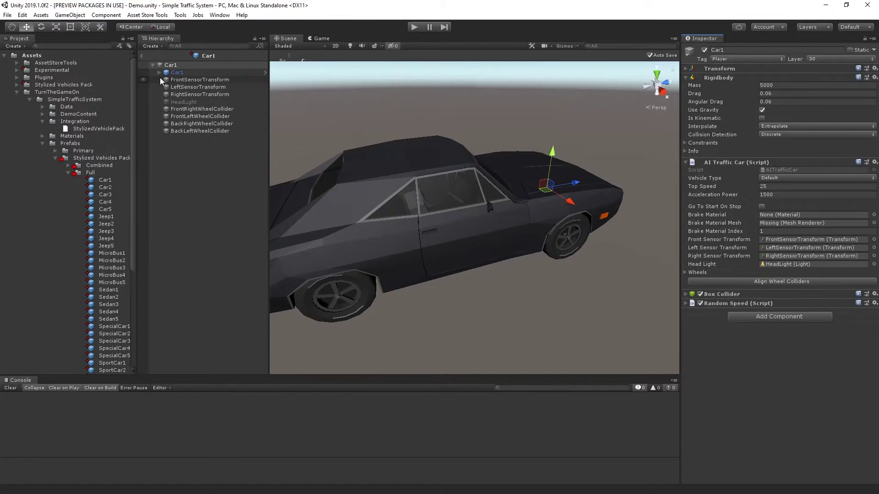
left_click(159, 72)
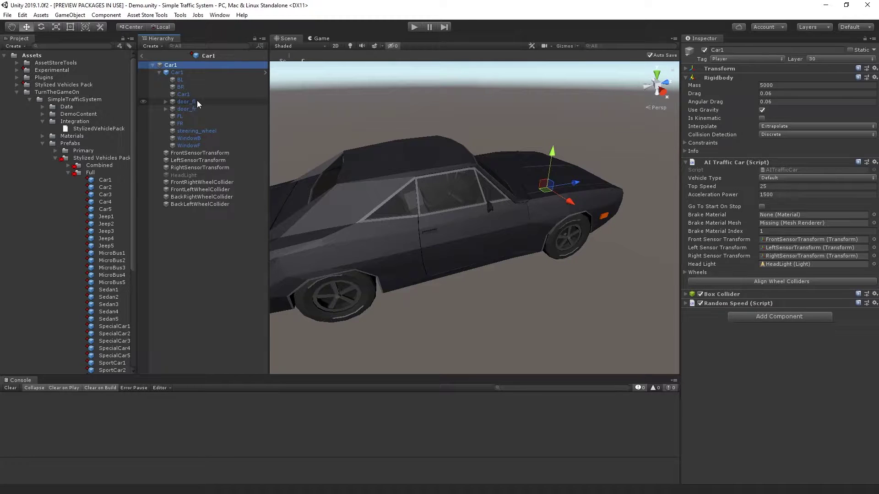
left_click(192, 109)
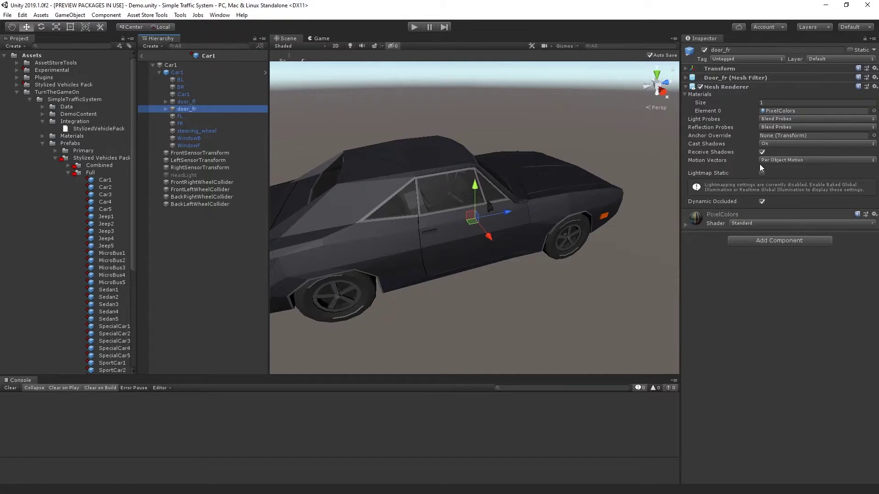
left_click(715, 69)
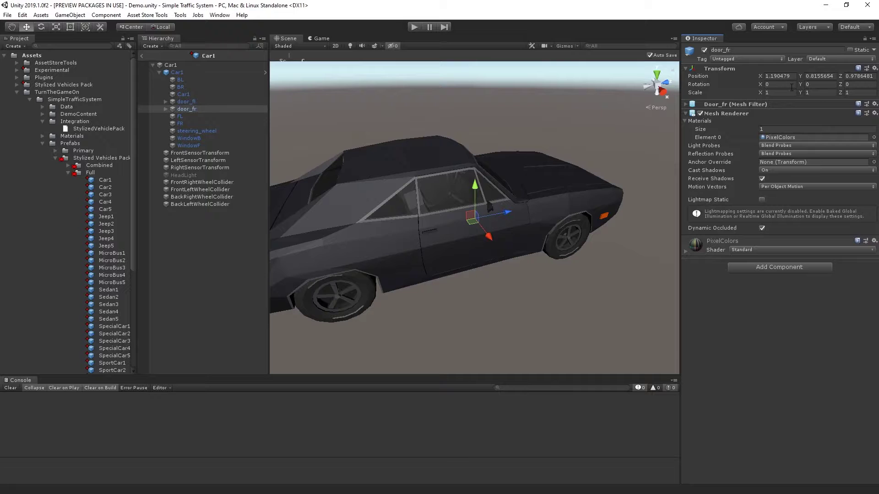
mouse_move(801, 83)
left_mouse_down()
mouse_move(599, 90)
mouse_move(714, 89)
mouse_move(593, 120)
mouse_move(422, 121)
left_mouse_up()
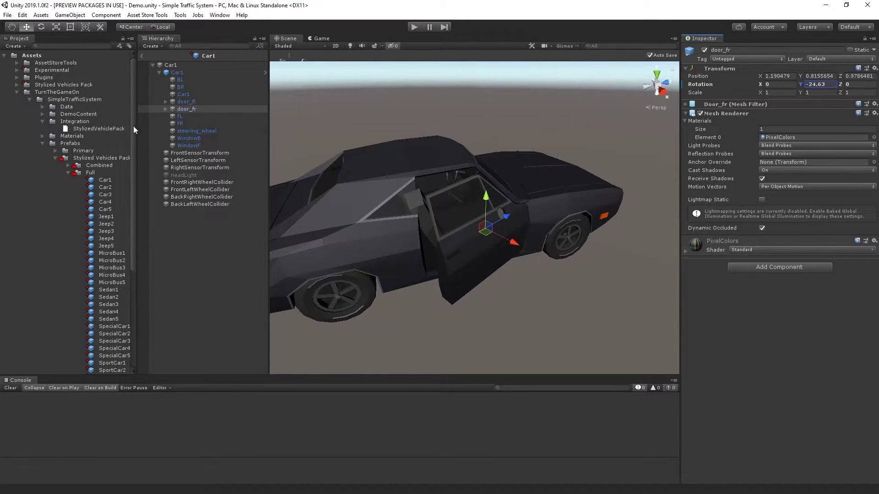
Step: Lower the door's WindowR window to Position Y -0.12
left_click(165, 109)
left_click(186, 116)
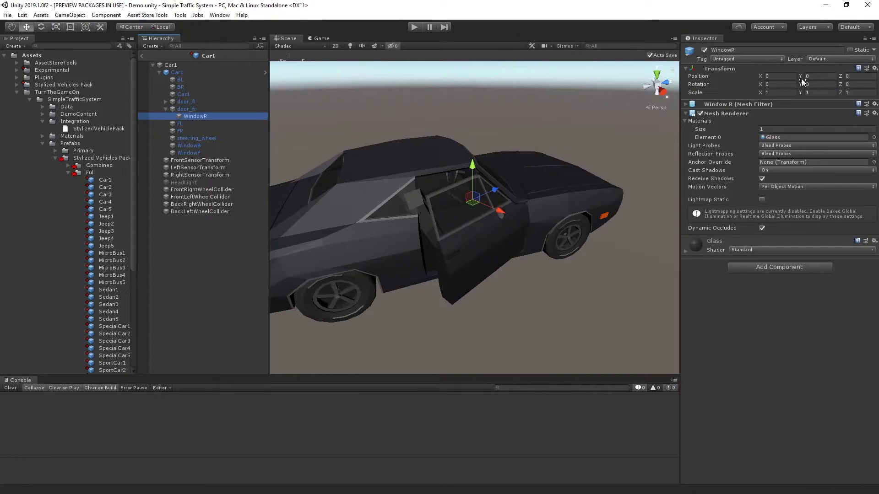
left_click_drag(800, 79, 796, 75)
Step: Return to the Demo scene, expand the Combined prefabs, and lock the Inspector on AITrafficController
left_click(141, 56)
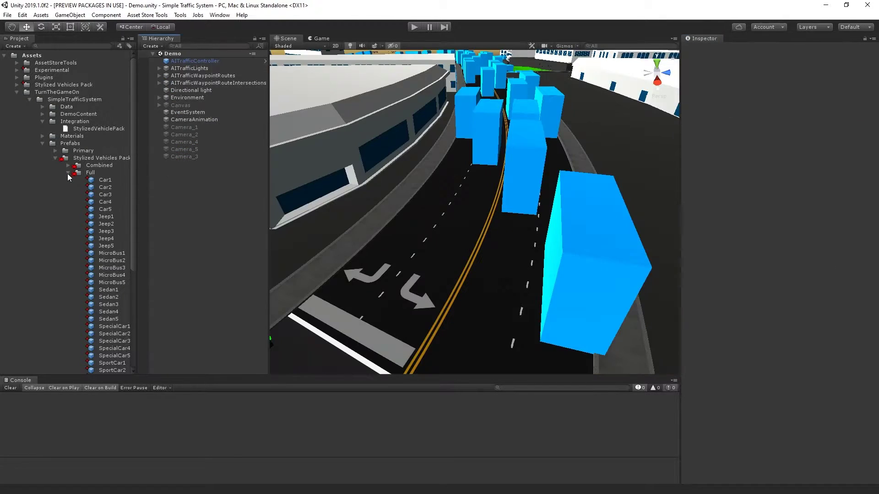
left_click(68, 173)
left_click(68, 165)
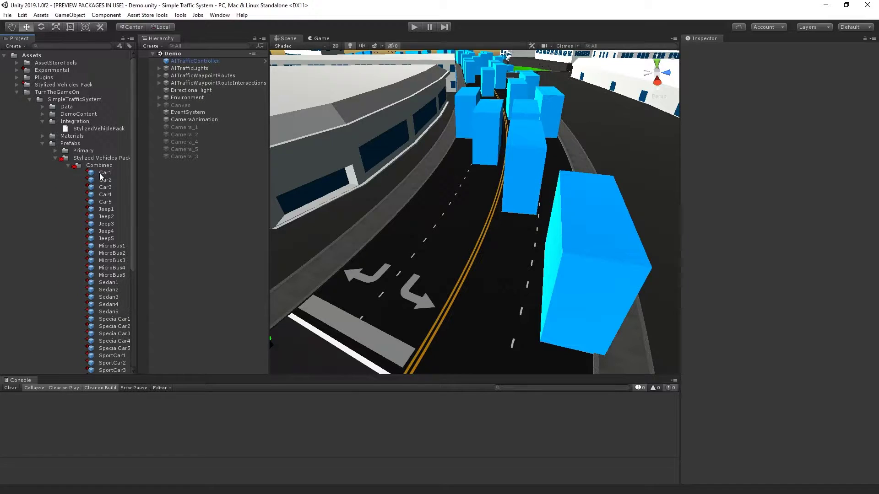
scroll(99, 173, "down", 1)
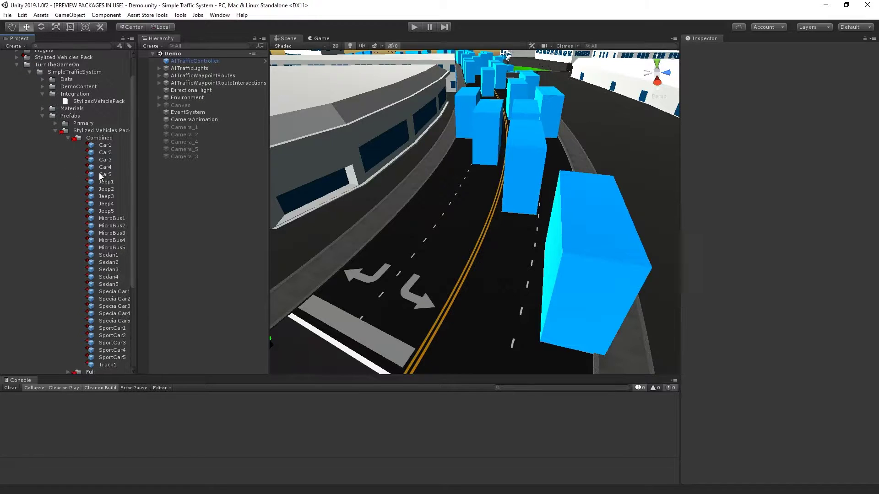
left_click(224, 61)
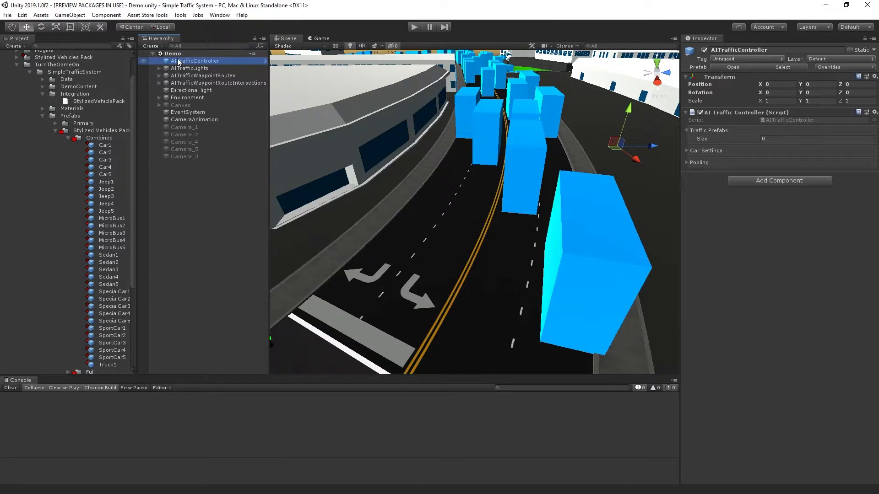
scroll(65, 250, "down", 5)
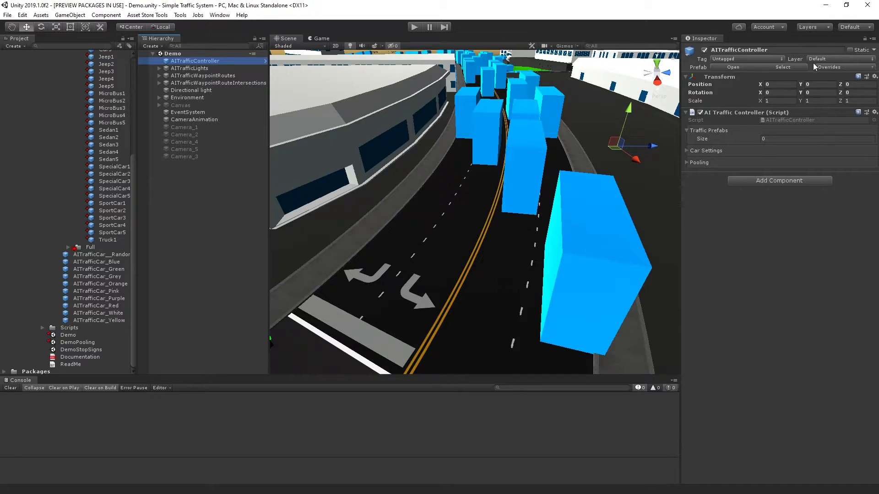
left_click(866, 40)
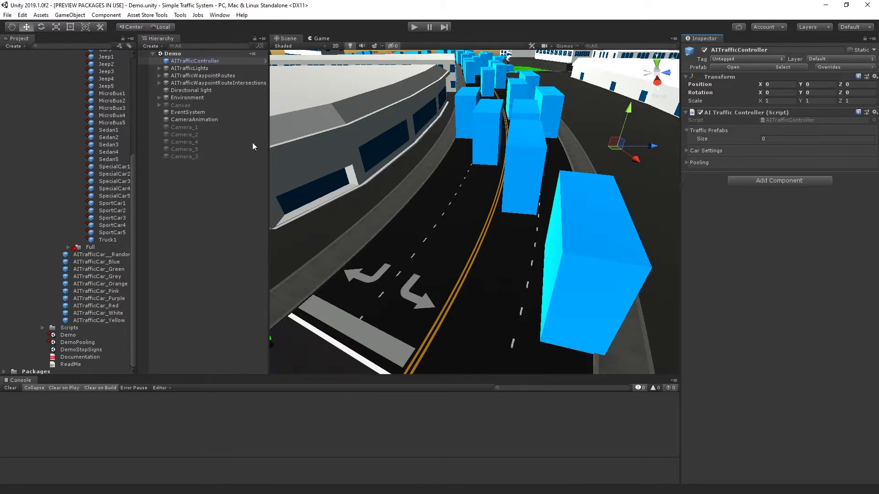
Step: Add all 31 Combined prefabs, Car1 through Truck1, to the Traffic Prefabs list
scroll(118, 210, "up", 3)
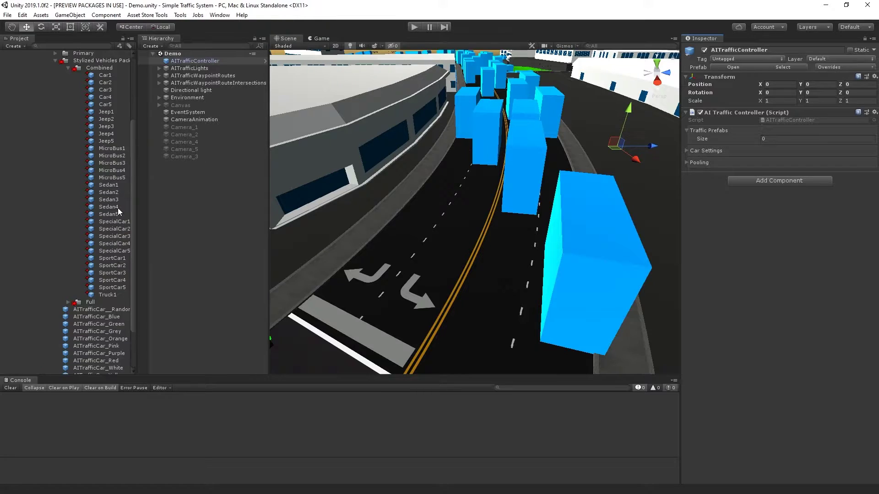
left_click(107, 76)
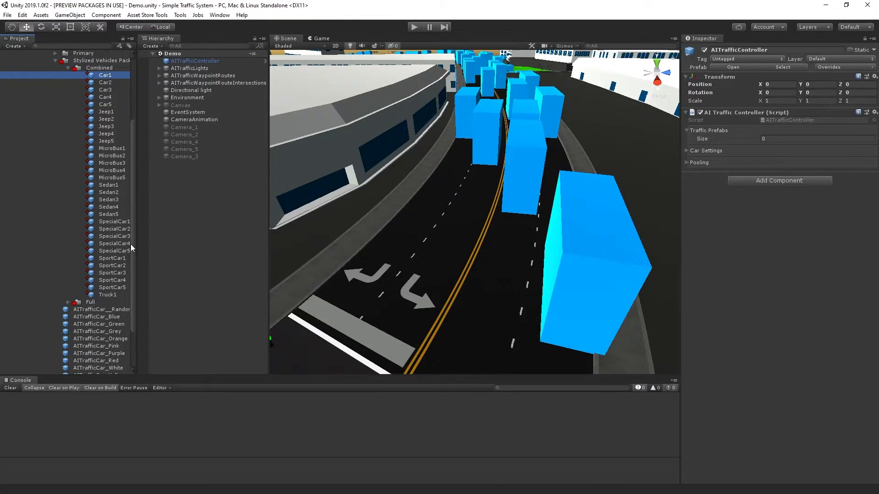
left_click(116, 295, "shift")
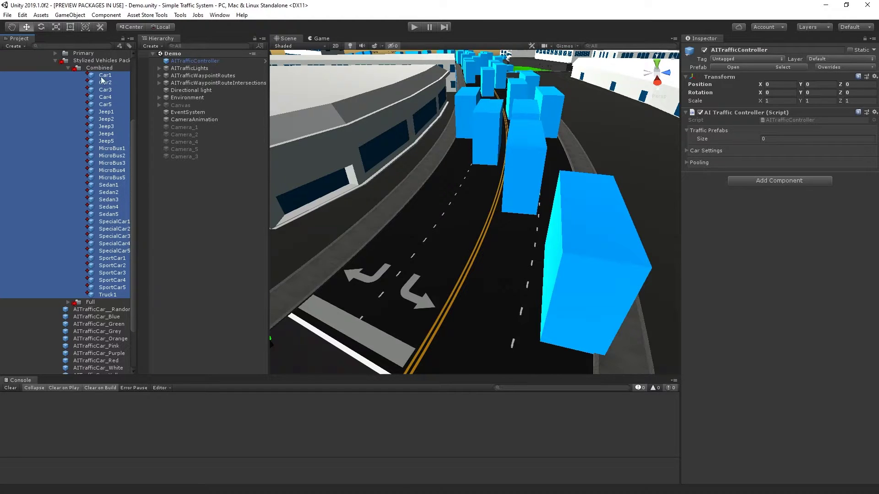
left_click_drag(101, 76, 709, 132)
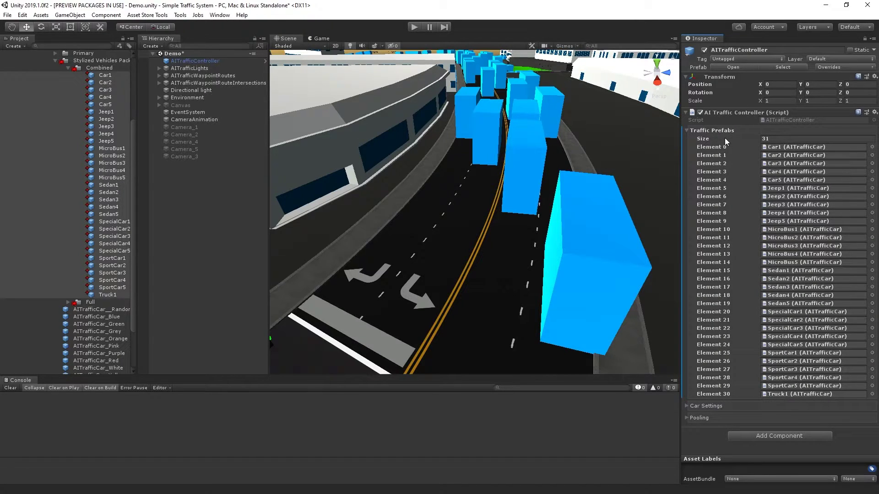
Step: Expand AITrafficWaypointRoutes, unlock the Inspector, and review the controller's filled prefab list
left_click(159, 76)
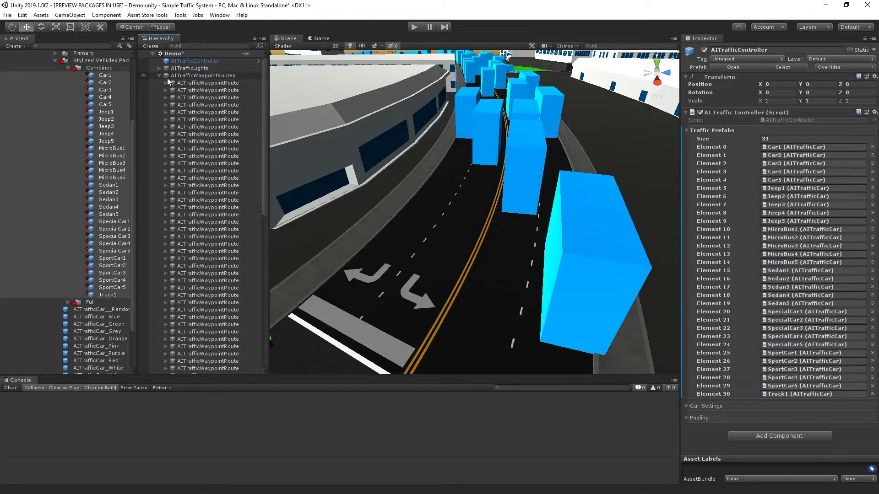
left_click(231, 84)
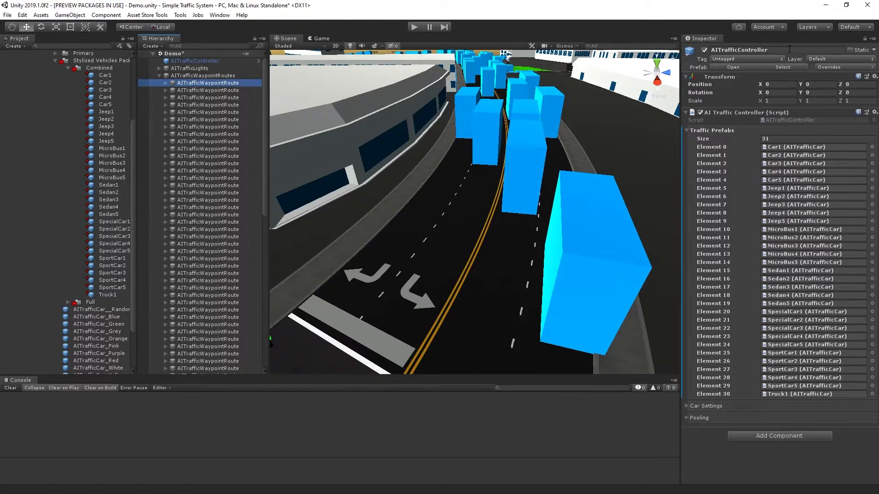
left_click(864, 39)
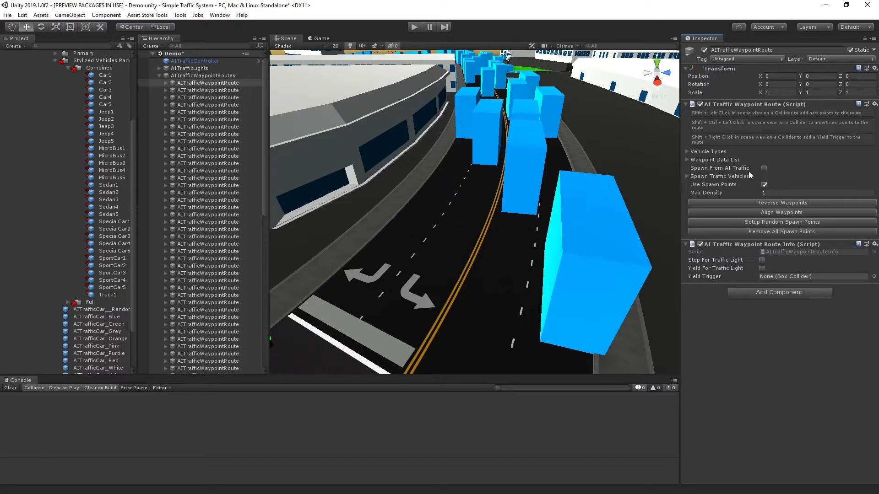
left_click(224, 61)
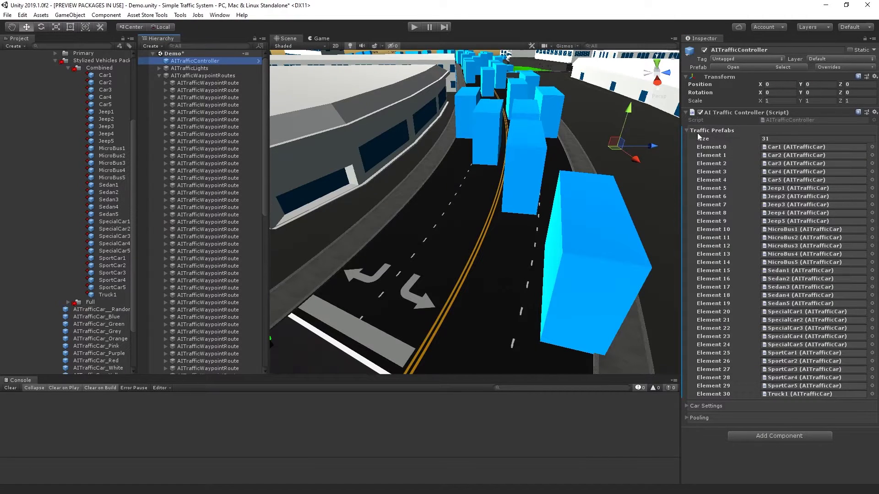
left_click(218, 91)
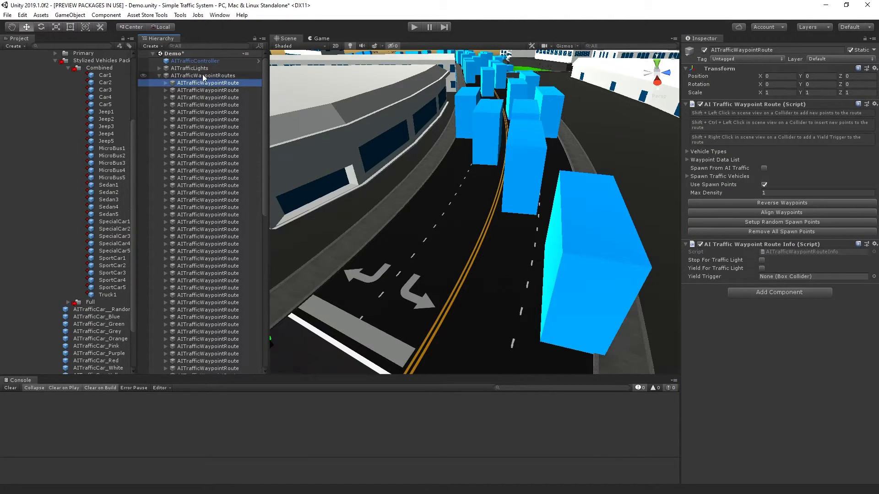
Step: Select every AITrafficWaypointRoute and enable Spawn From AI Traffic on all of them
left_click(199, 76)
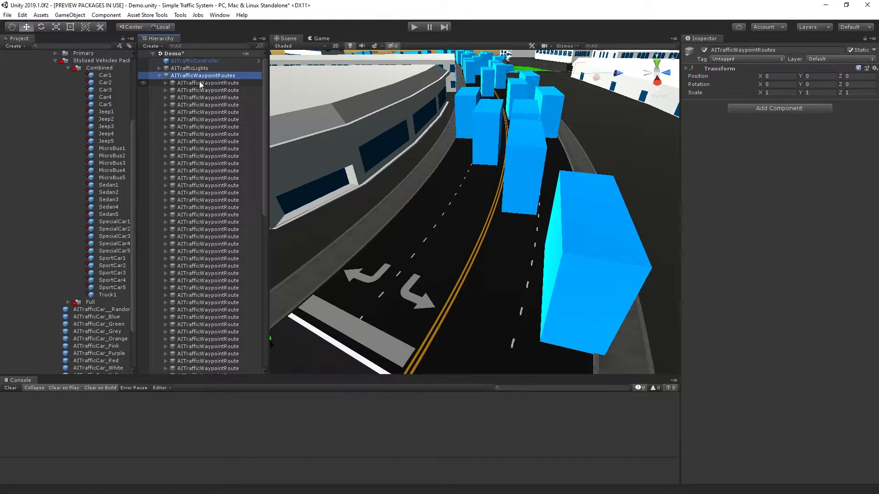
left_click(202, 85)
scroll(222, 147, "down", 10)
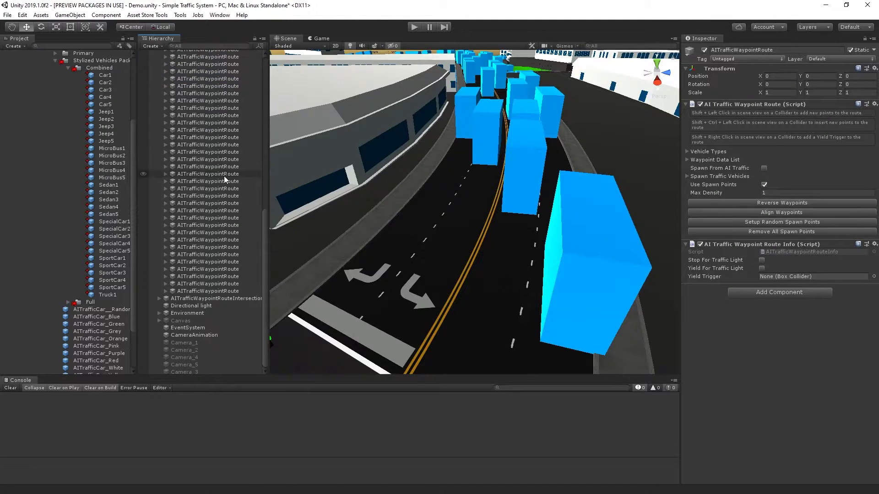
left_click(234, 292, "shift")
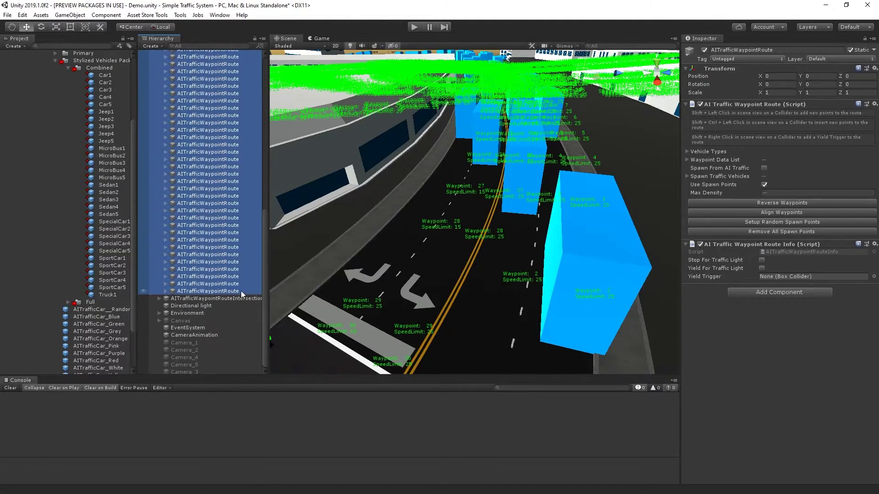
left_click(764, 169)
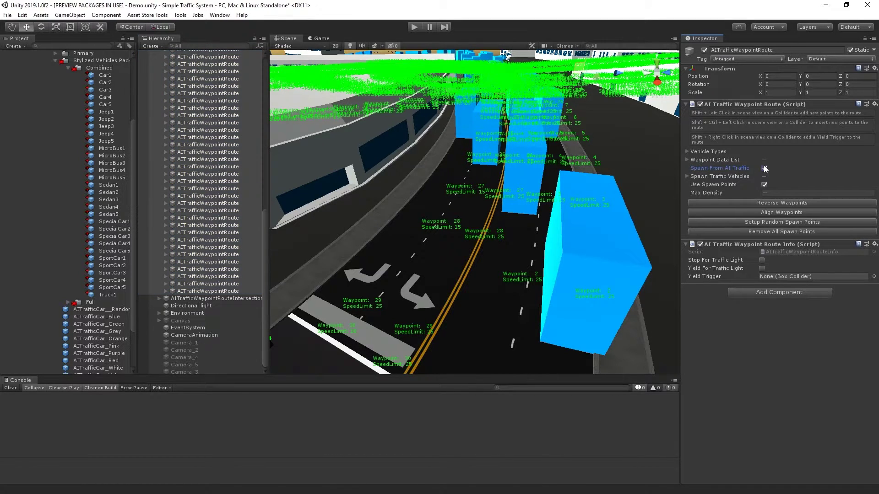
Step: Recheck AITrafficController and view the first route's Spawn Traffic Vehicles list
scroll(209, 250, "up", 10)
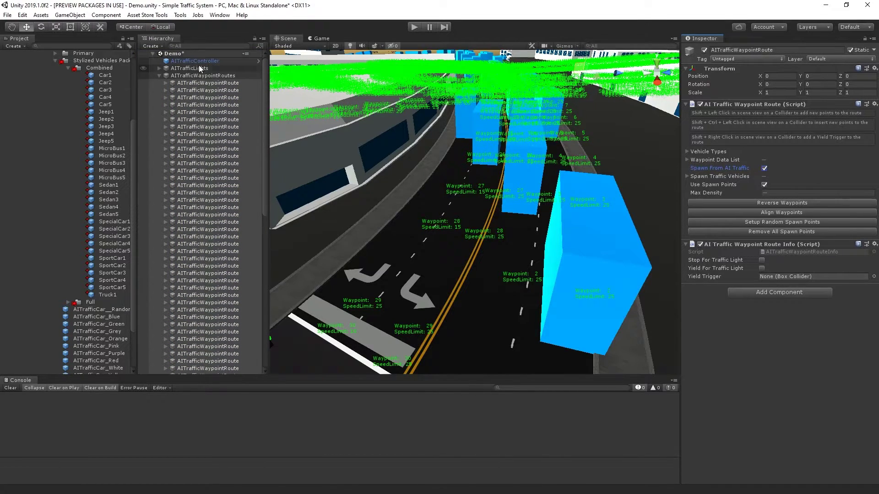
left_click(197, 61)
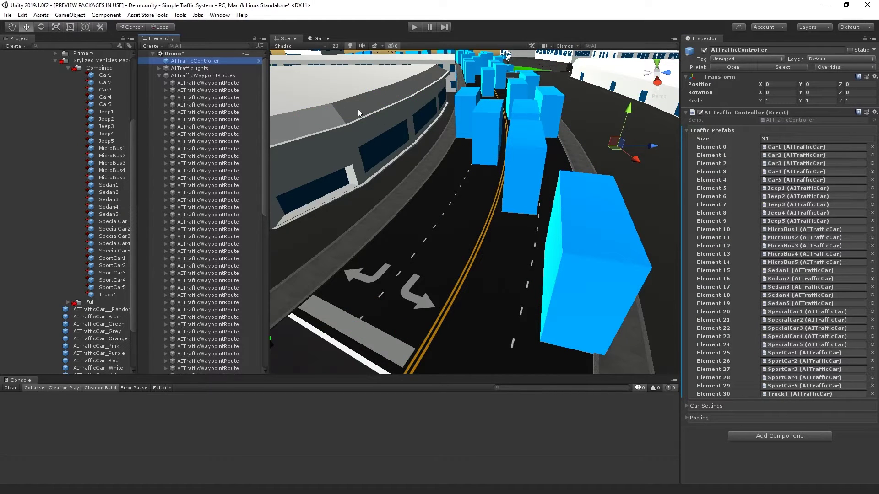
left_click(219, 82)
left_click(713, 175)
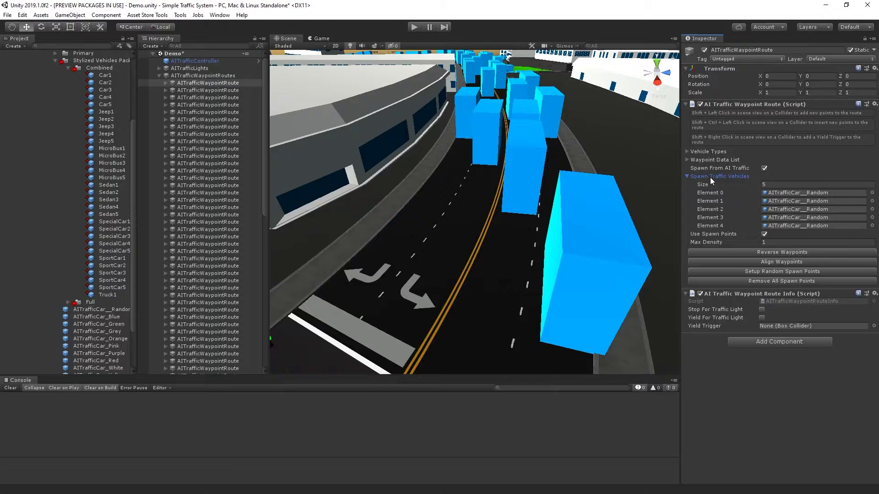
left_click(709, 175)
left_click(159, 75)
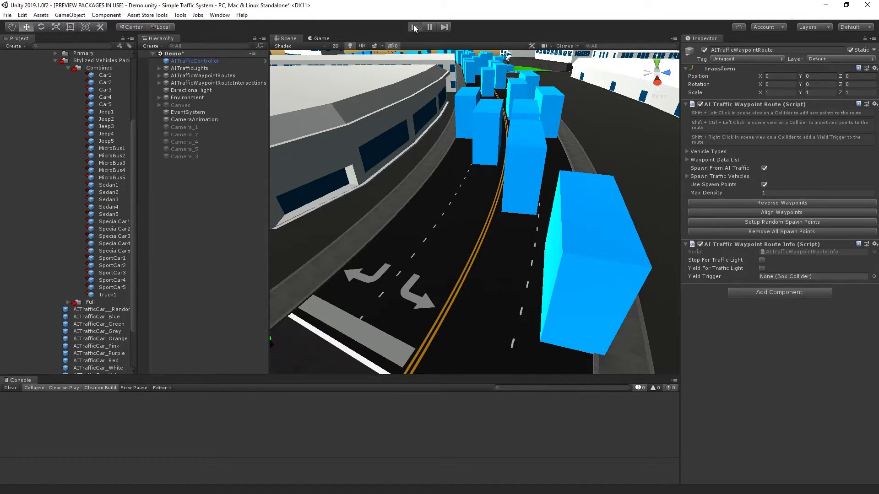
left_click(413, 27)
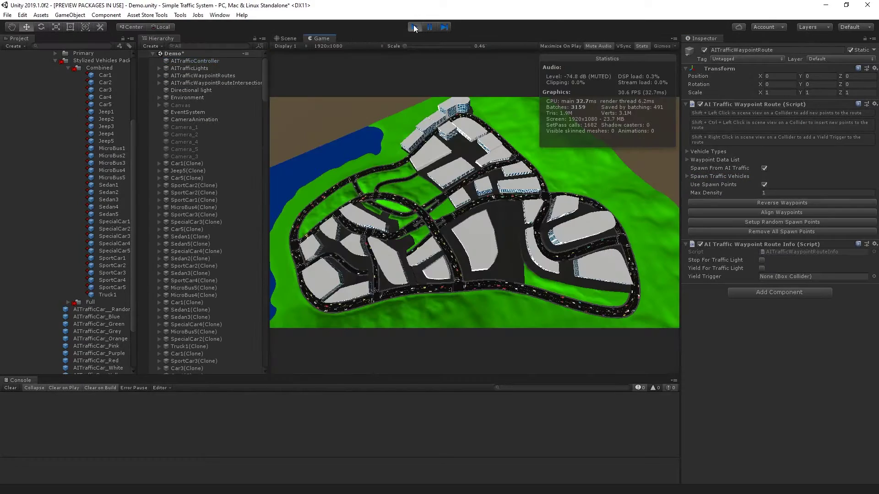
left_click(286, 39)
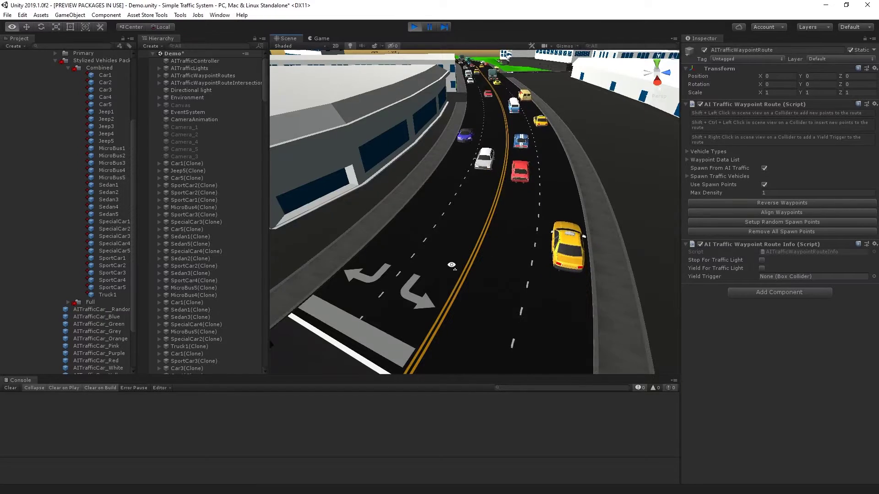
right_click_drag(451, 265, 458, 245)
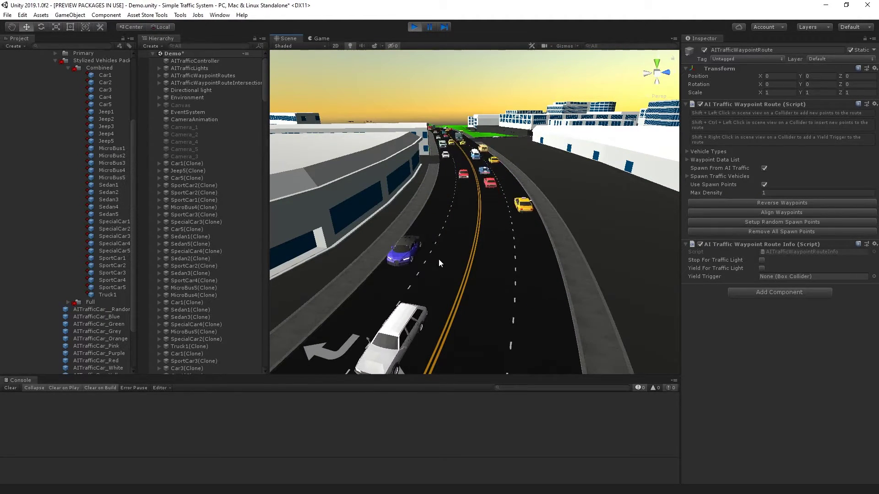
right_click_drag(443, 257, 159, 238)
right_click_drag(524, 235, 448, 288)
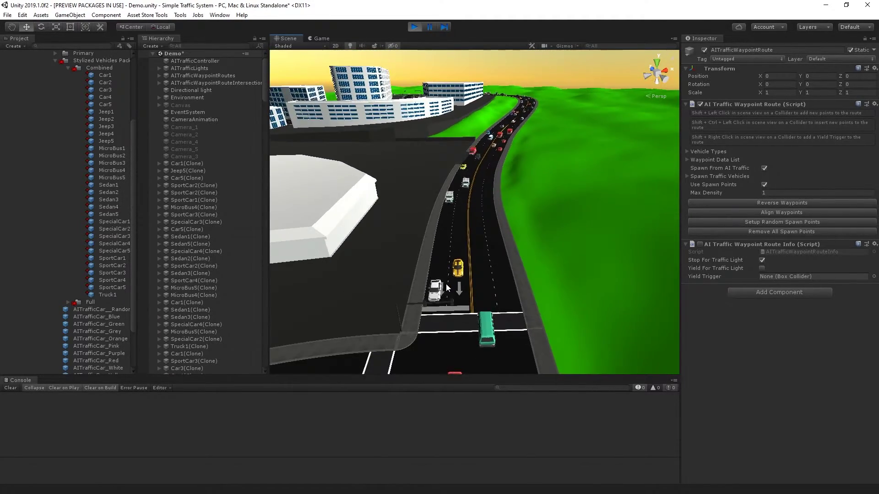
scroll(447, 287, "down", 10)
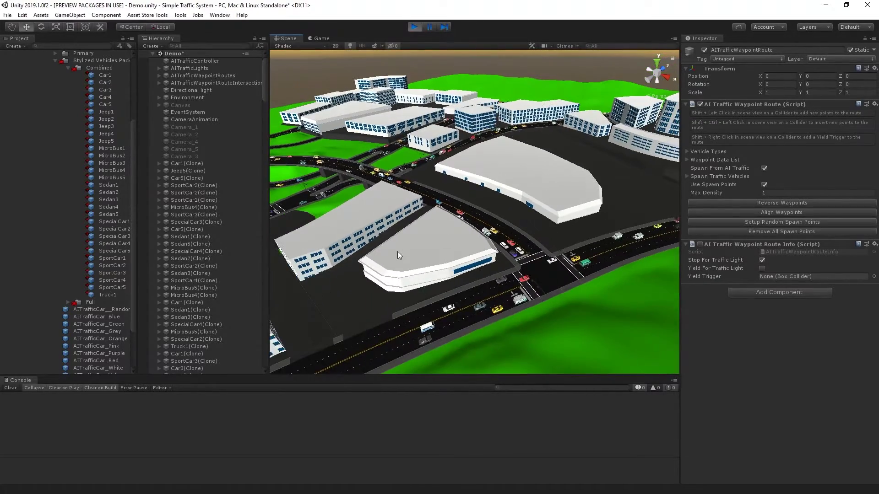
right_click_drag(397, 254, 590, 236)
scroll(456, 270, "up", 3)
scroll(455, 270, "down", 3)
scroll(425, 231, "up", 3)
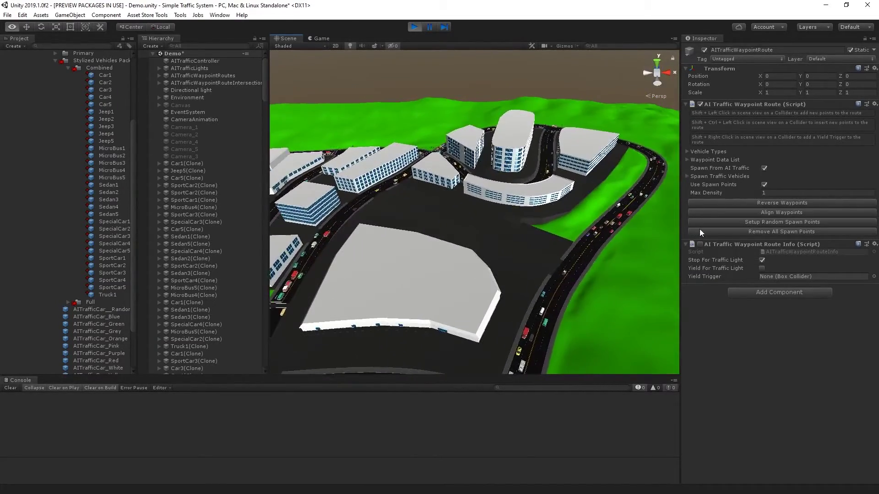
Step: Stop play mode and open the DemoPooling scene without saving Demo
left_click(413, 27)
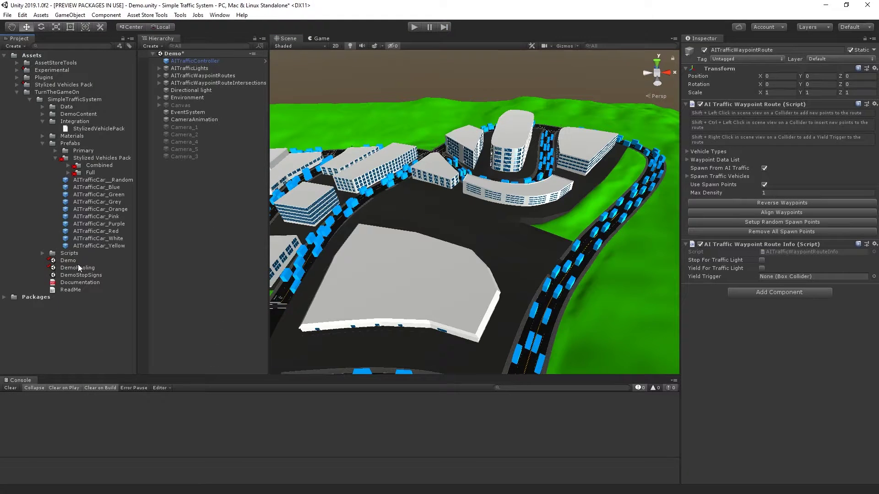
double_click(78, 268)
left_click(471, 273)
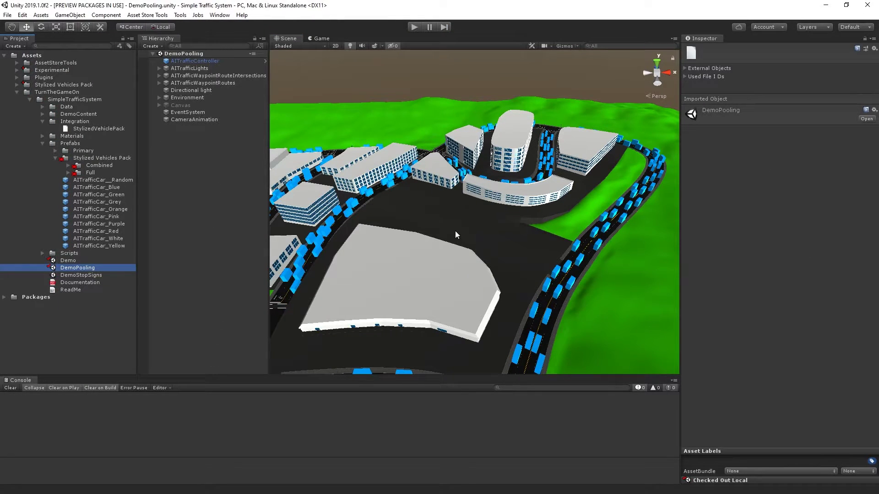
Step: Empty AITrafficController's Traffic Prefabs and refill it with Combined Car1 through Truck1
left_click(205, 61)
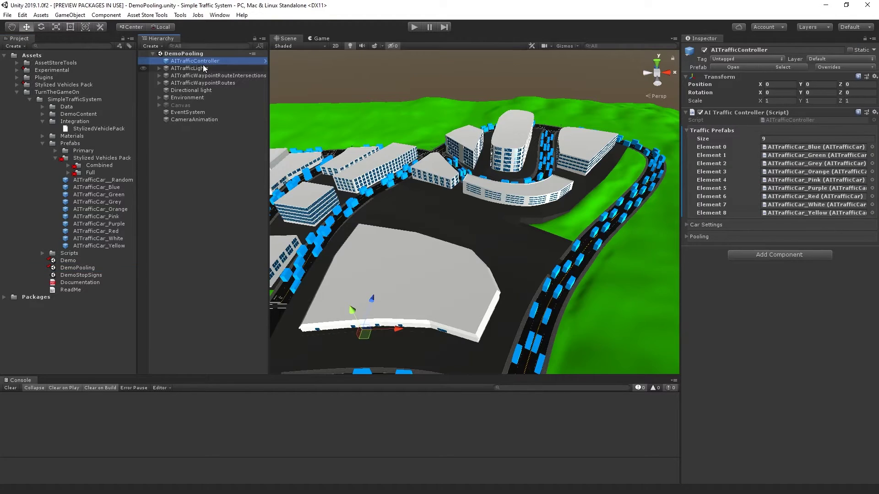
left_click(776, 137)
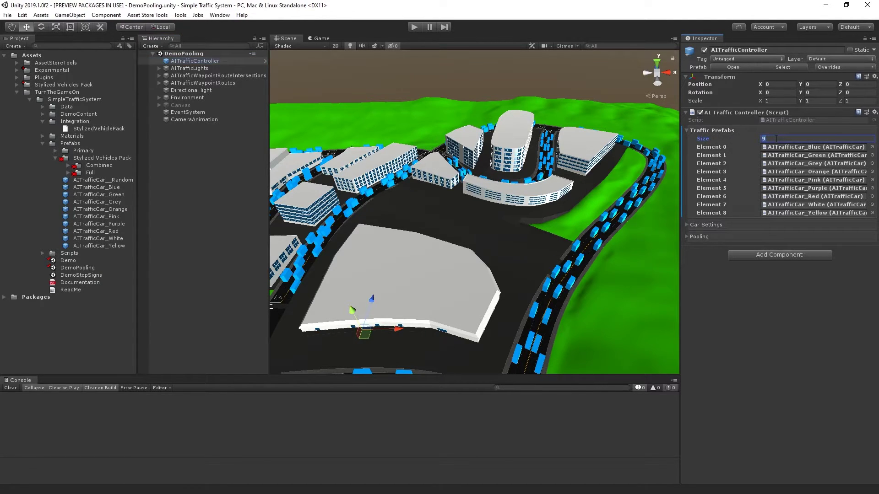
key("Return")
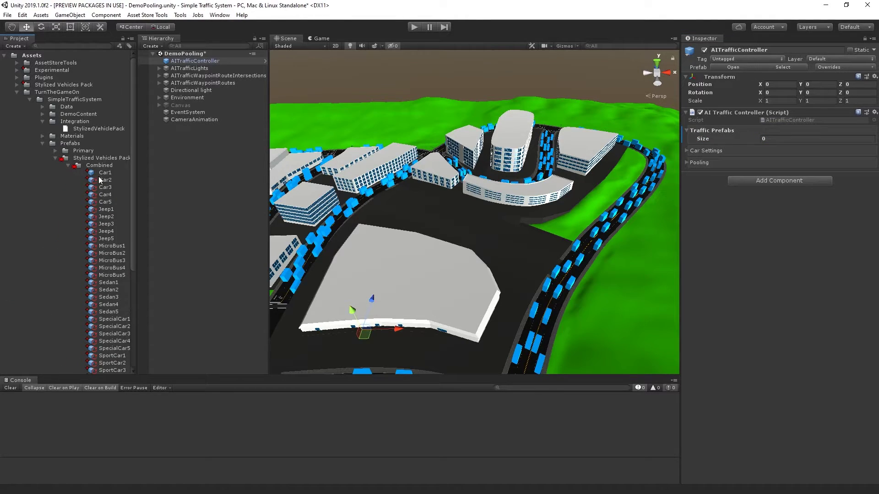
left_click(101, 174)
scroll(110, 229, "down", 5)
left_click(109, 309, "shift")
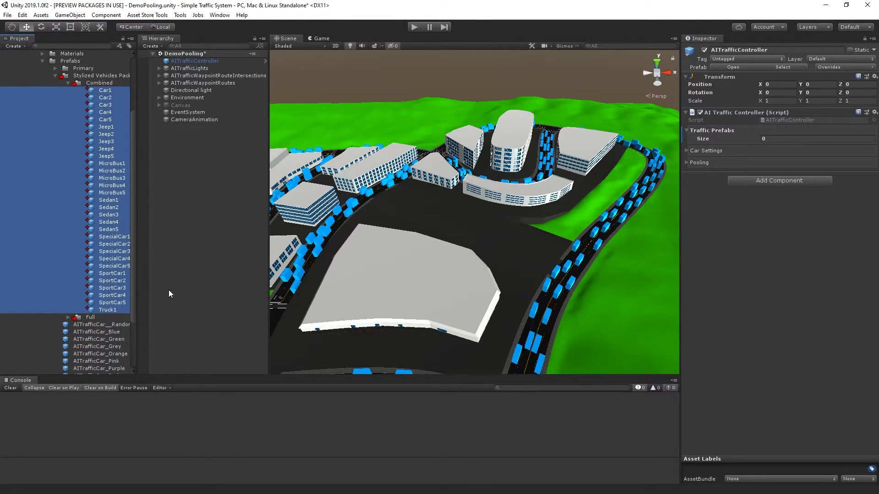
left_click_drag(105, 92, 704, 130)
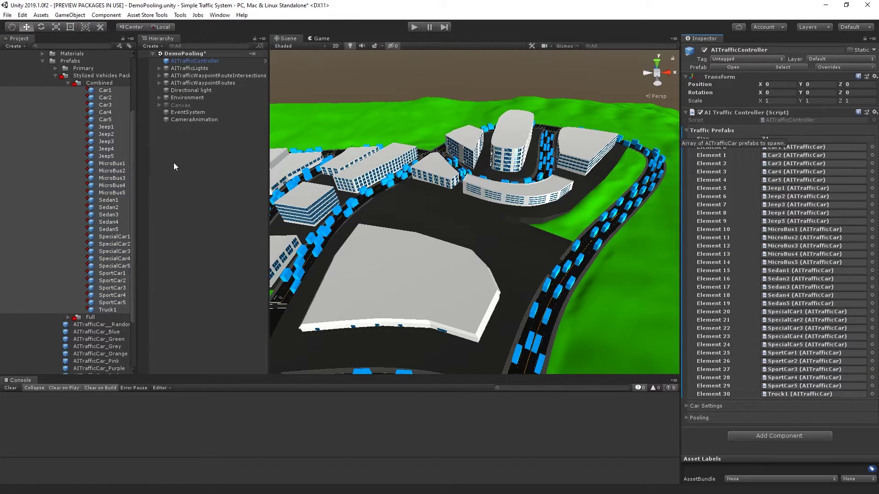
Step: Run DemoPooling, orbit the Scene view over the city, and show CameraAnimation's gizmos
left_click(413, 27)
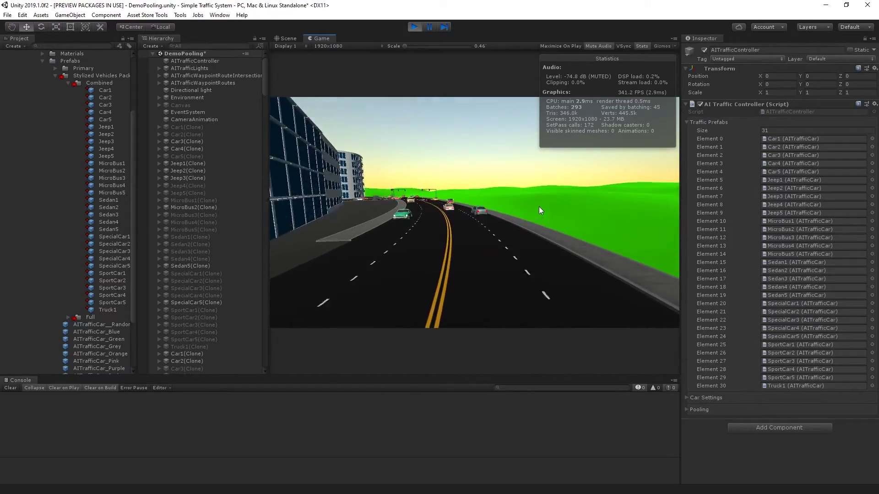
left_click(285, 38)
right_click_drag(486, 197, 458, 247)
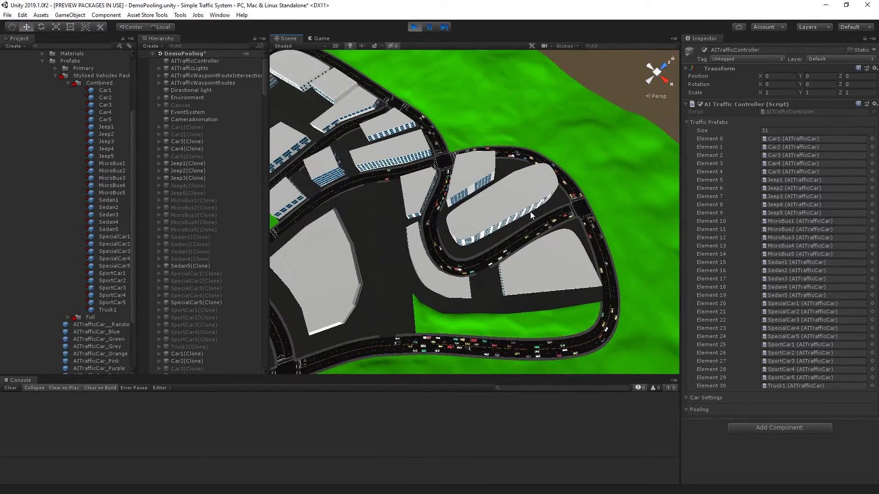
left_click(188, 118)
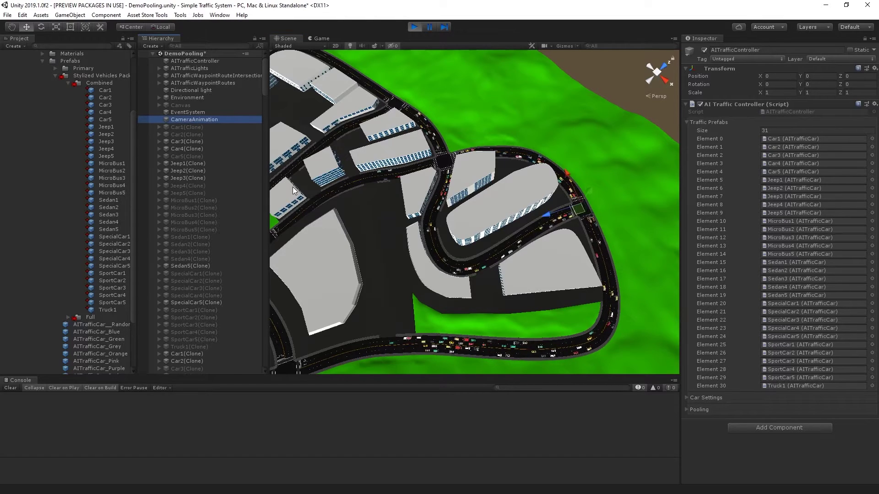
left_click(564, 46)
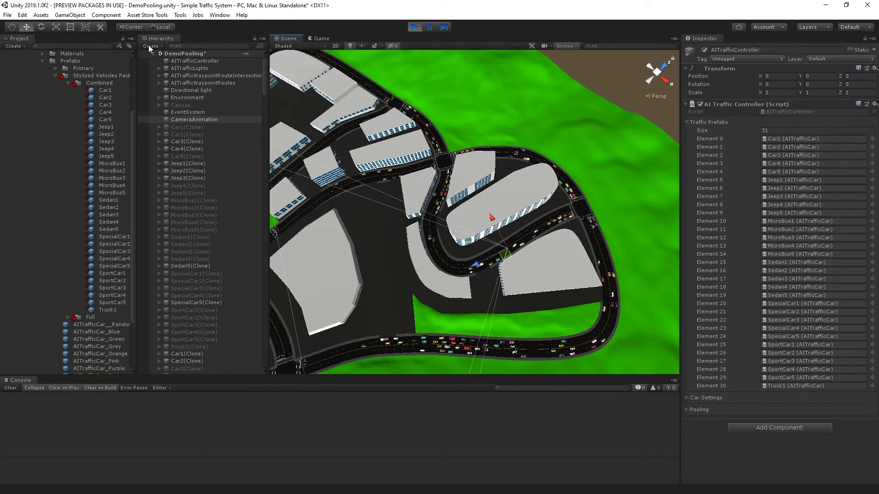
Step: Enable Traffic Pool Area Gizmos in Simple Traffic System preferences and orbit to view the zones
left_click(22, 15)
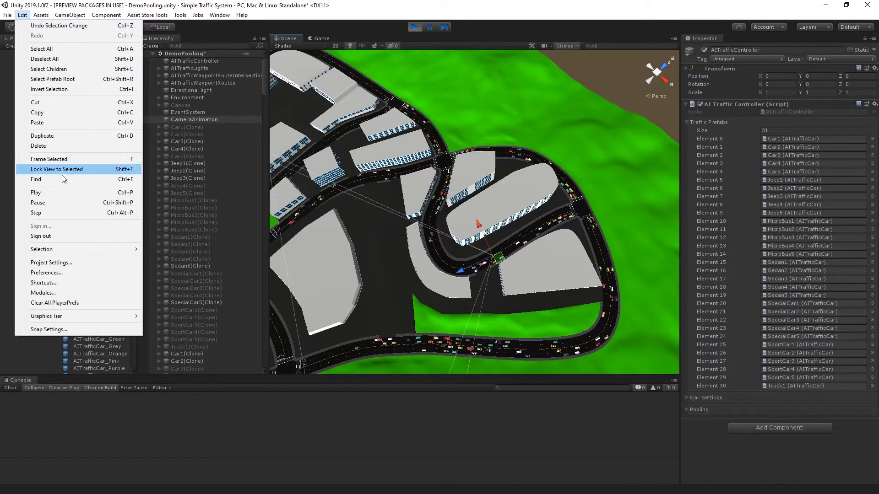
left_click(51, 273)
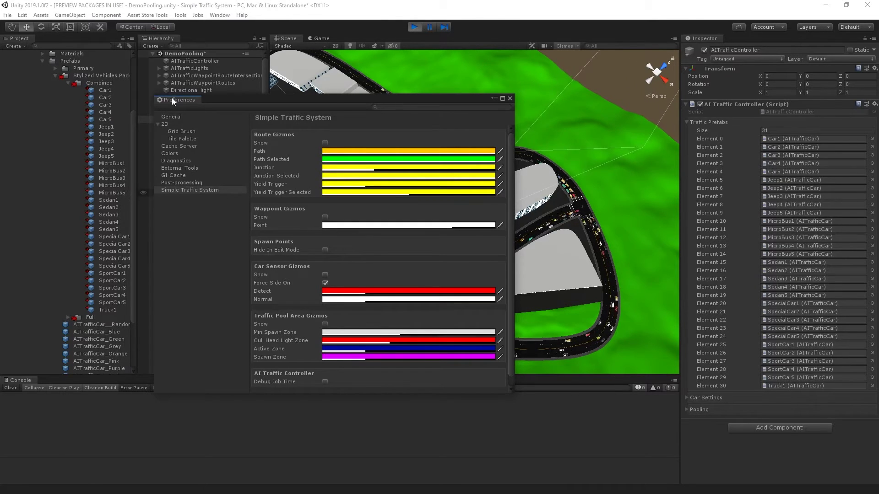
left_click(176, 189)
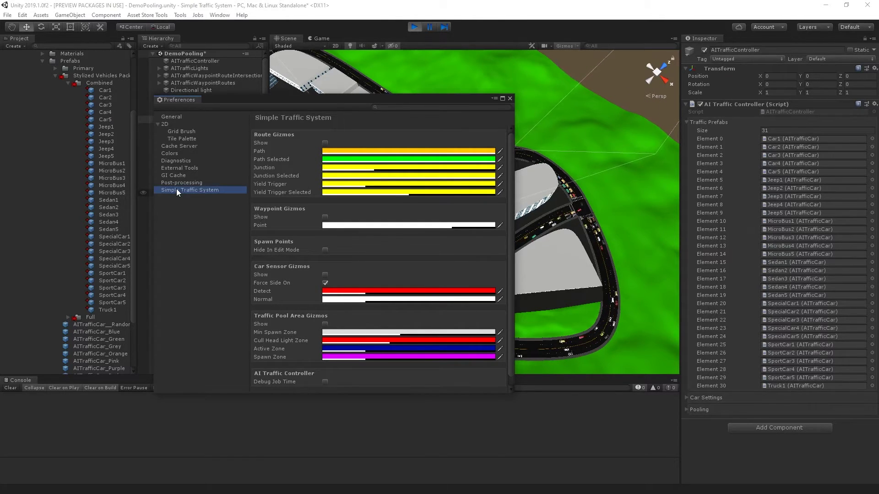
left_click(324, 324)
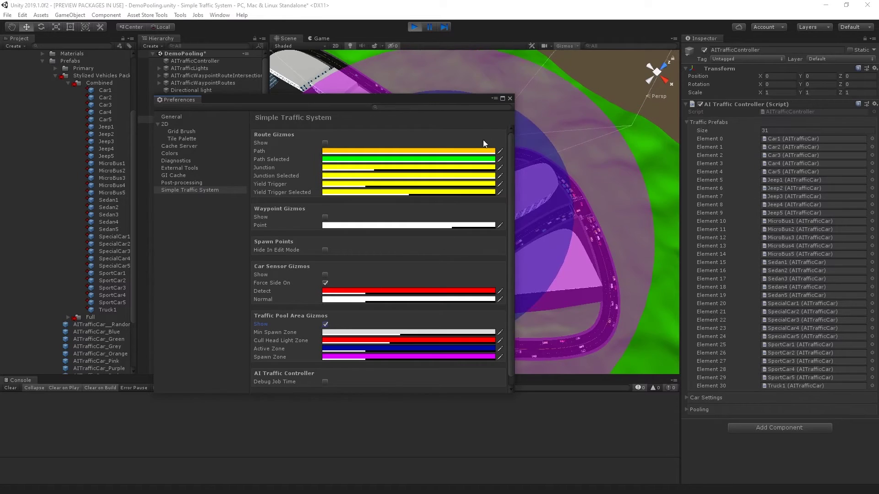
left_click(510, 99)
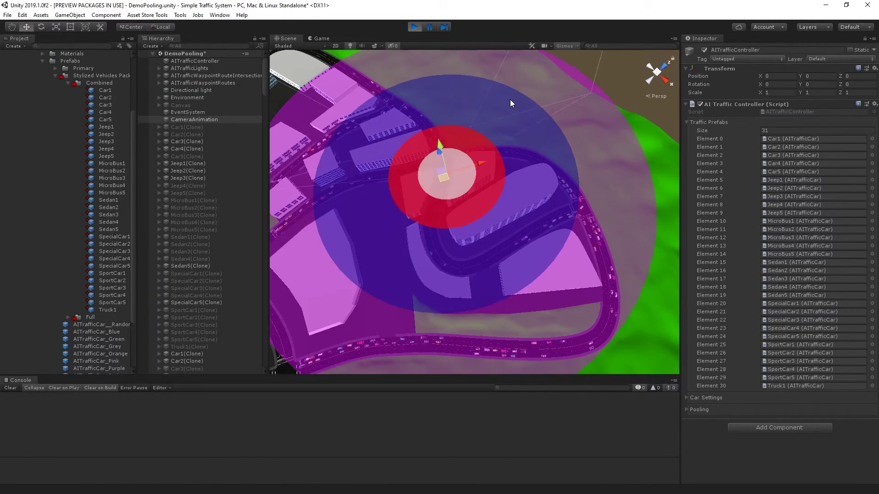
left_click_drag(551, 215, 553, 264, "alt")
left_click_drag(563, 227, 567, 262, "alt")
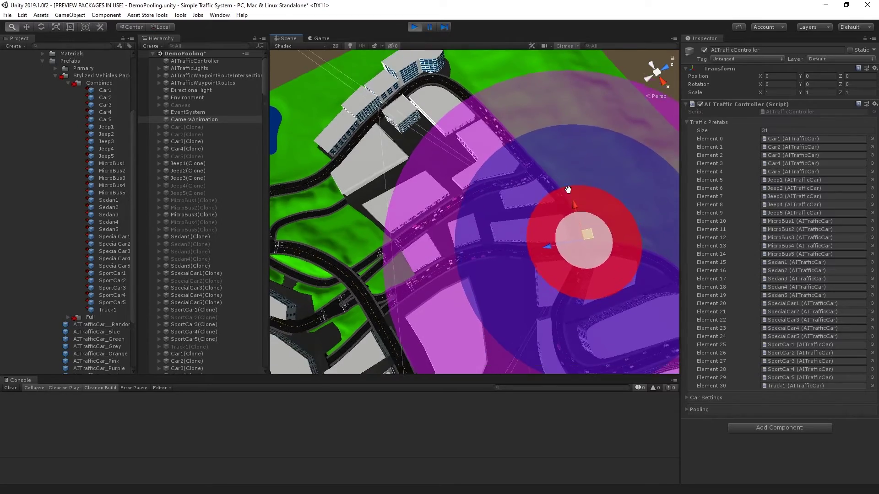